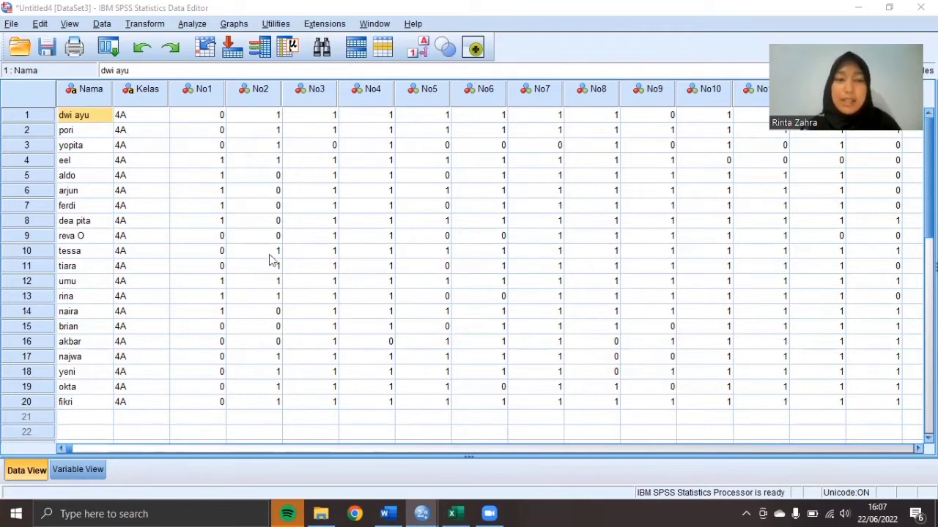
Step: Run a two-tailed bivariate Pearson correlation on variables No1 to No16 and Skor_Total_Siswa
click(193, 24)
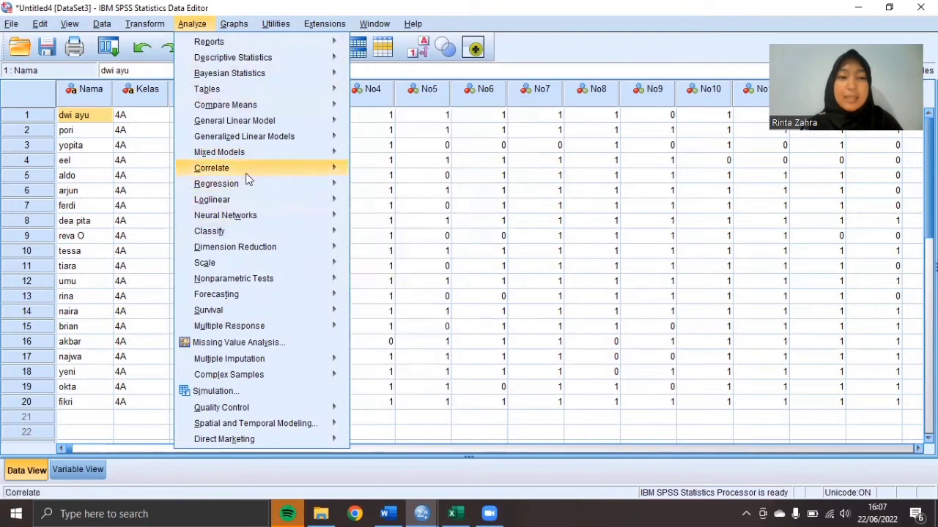
mouse_move(247, 179)
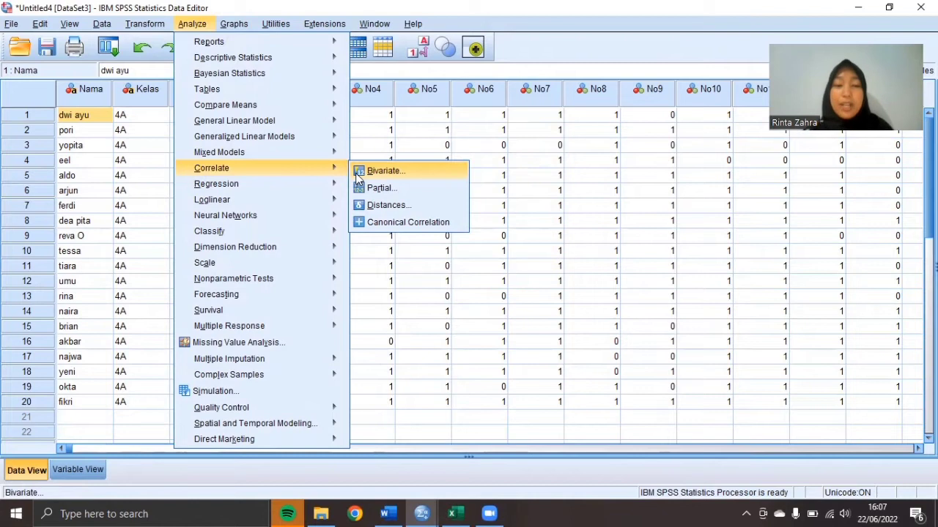
click(381, 170)
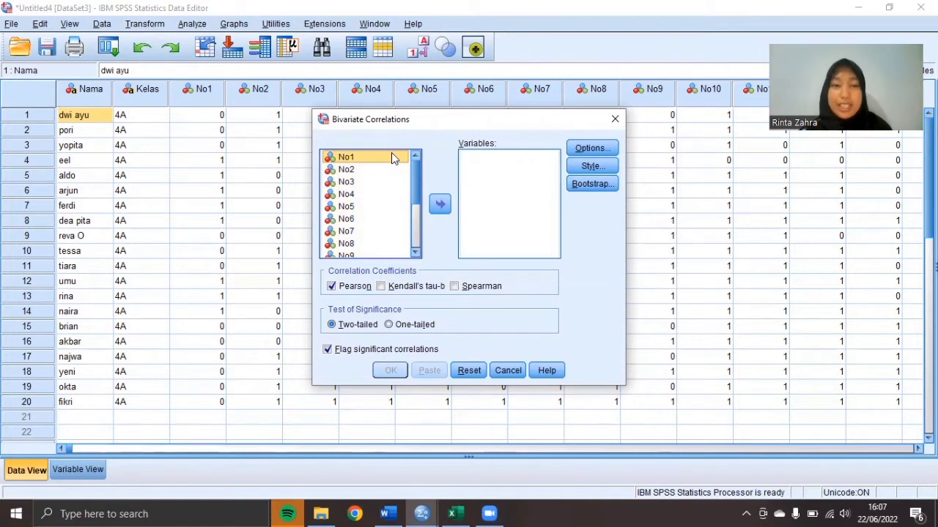
key(shift+Down)
key(shift+Down)
key(shift+Down)
key(shift+Down)
key(shift+Down)
key(shift+Down)
key(shift+Down)
key(shift+Down)
key(shift+Down)
key(shift+Down)
key(shift+Down)
key(shift+Down)
key(shift+Down)
key(shift+Down)
key(shift+Down)
key(shift+Down)
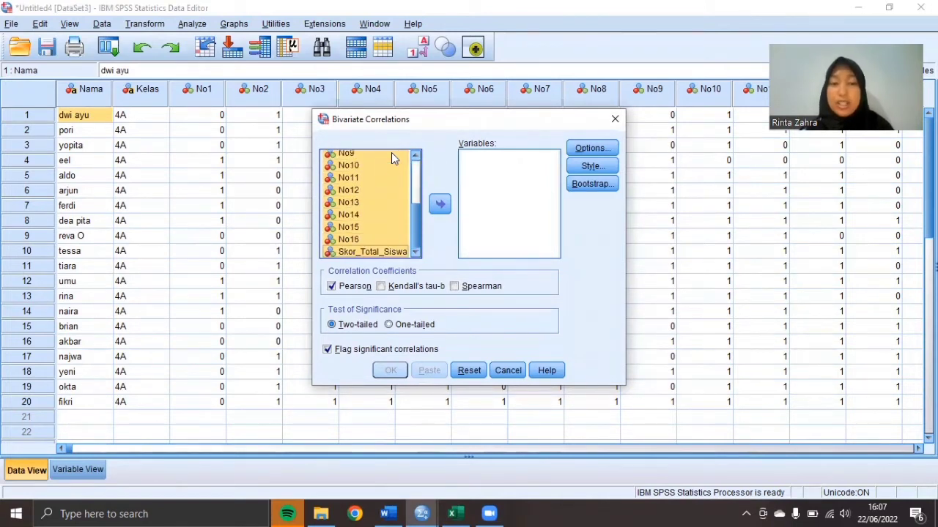
click(439, 204)
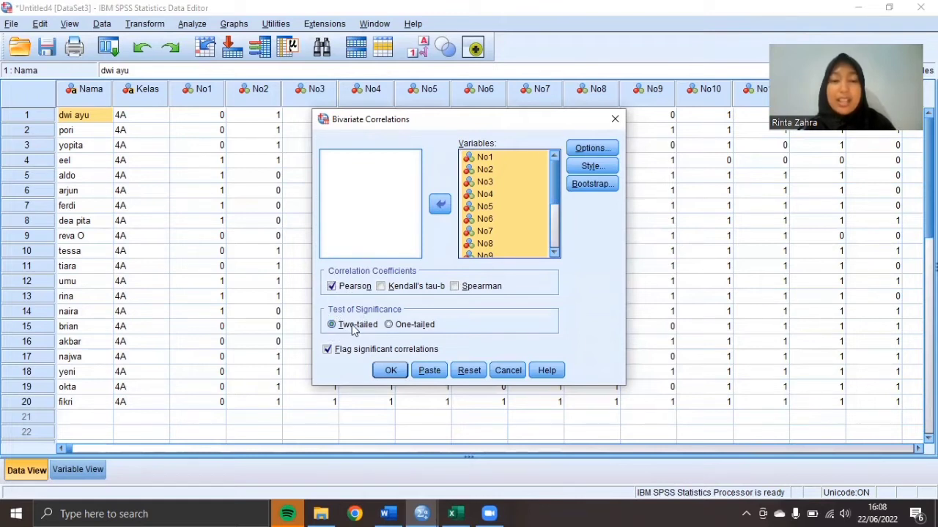
click(392, 372)
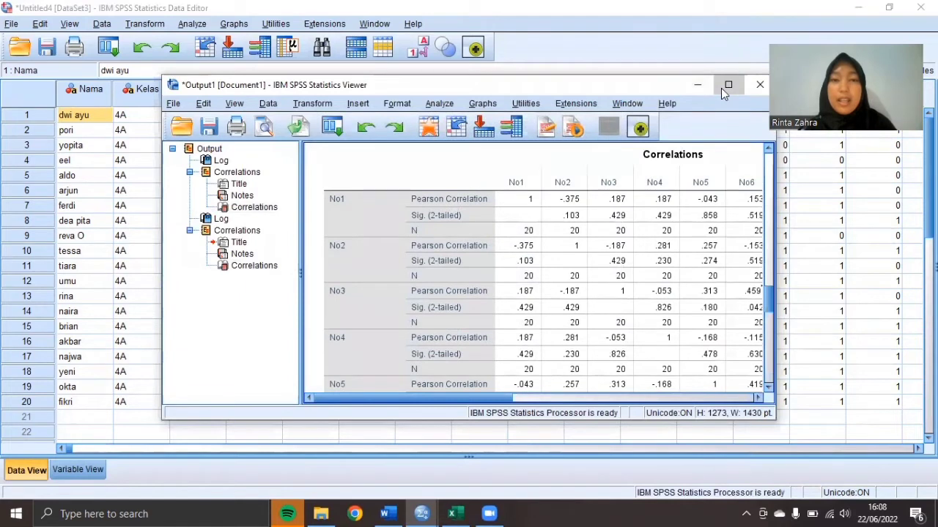
Step: Maximize the output window and examine the new correlation table down to its Skor_Total_Siswa row
click(726, 85)
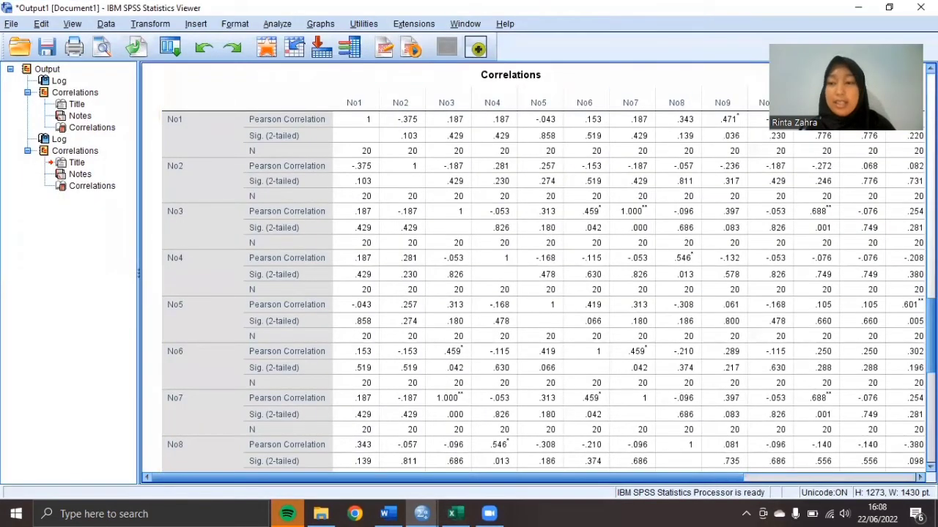
drag(931, 337, 931, 363)
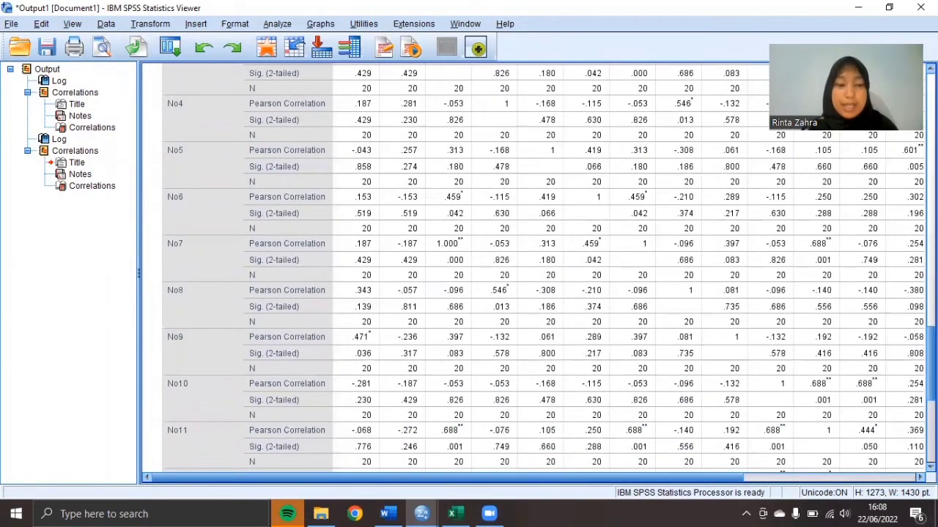
drag(931, 363, 931, 425)
click(690, 331)
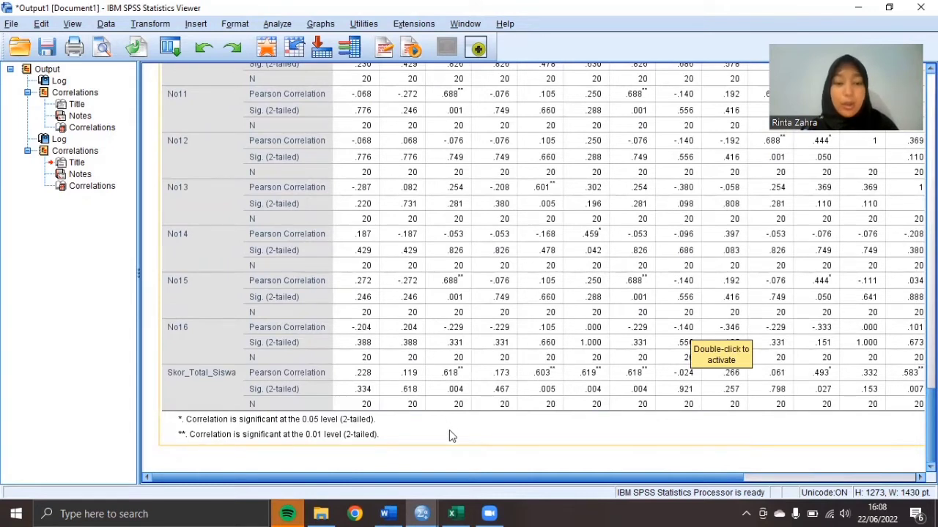
Step: Switch to Document1 in Word and view the table summarizing each question's correlation, significance and validity
mouse_move(387, 512)
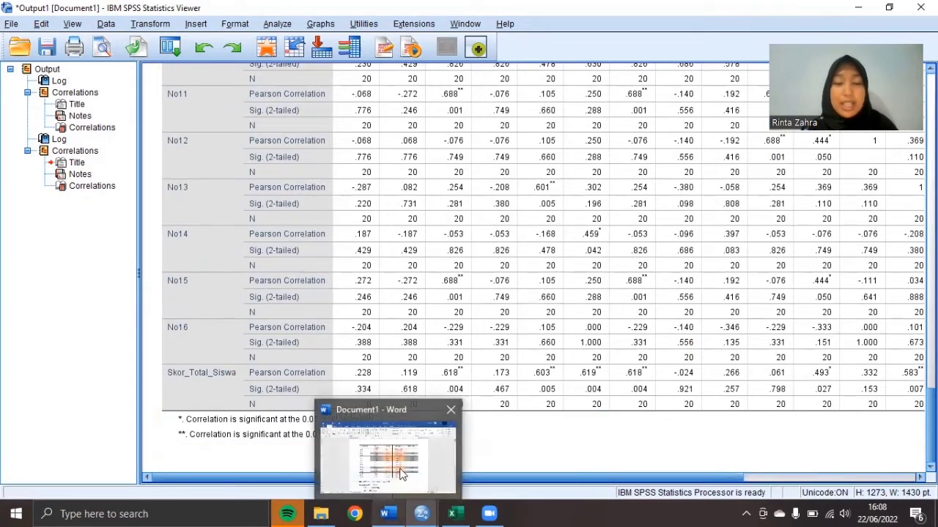
click(399, 472)
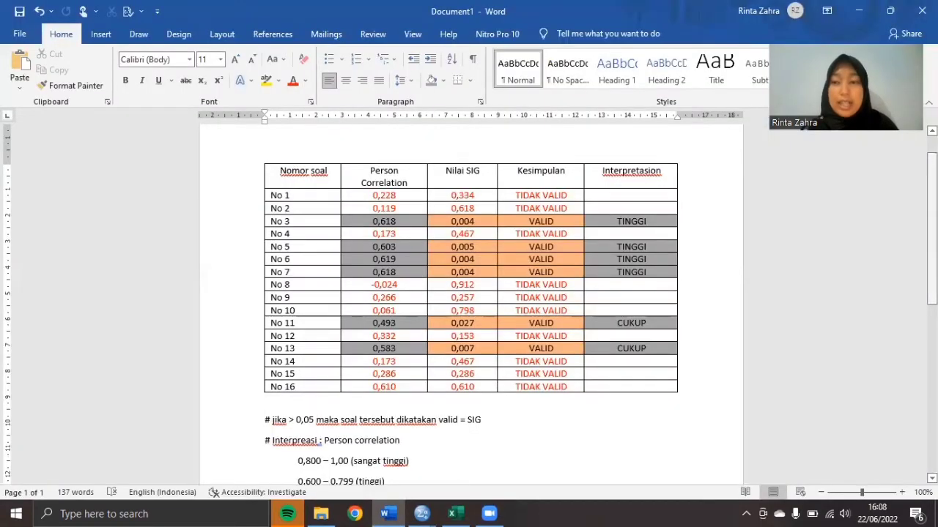
drag(932, 241, 932, 251)
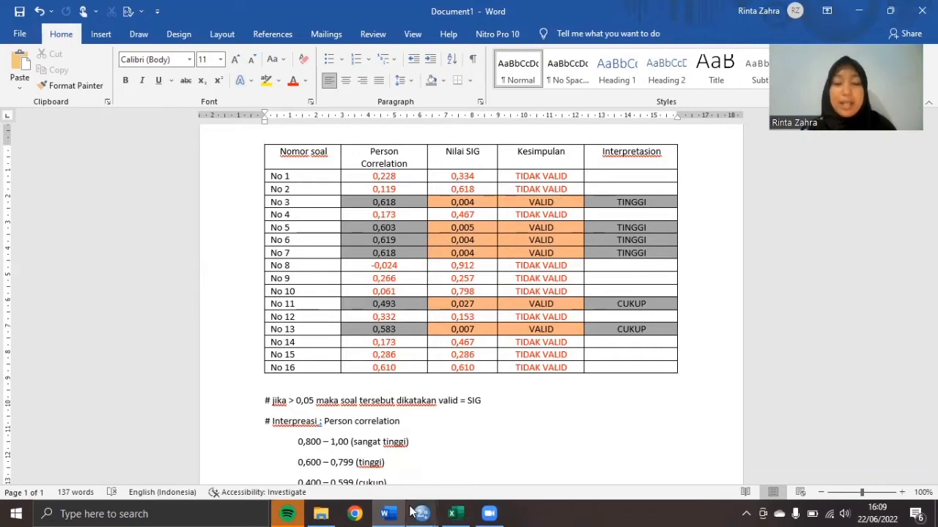
Step: Return to the SPSS output and examine the Pearson Correlation and Sig. (2-tailed) values in the last table's Skor_Total_Siswa row across all questions
mouse_move(425, 513)
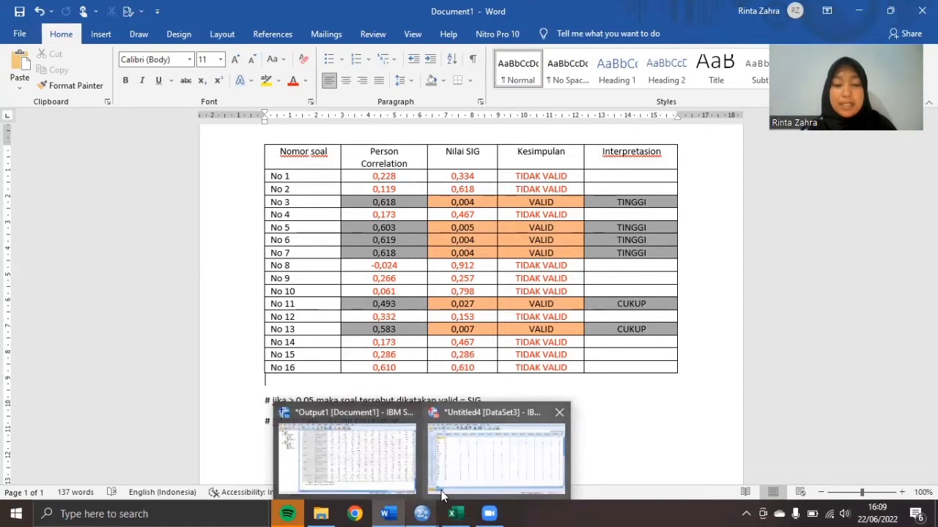
click(396, 475)
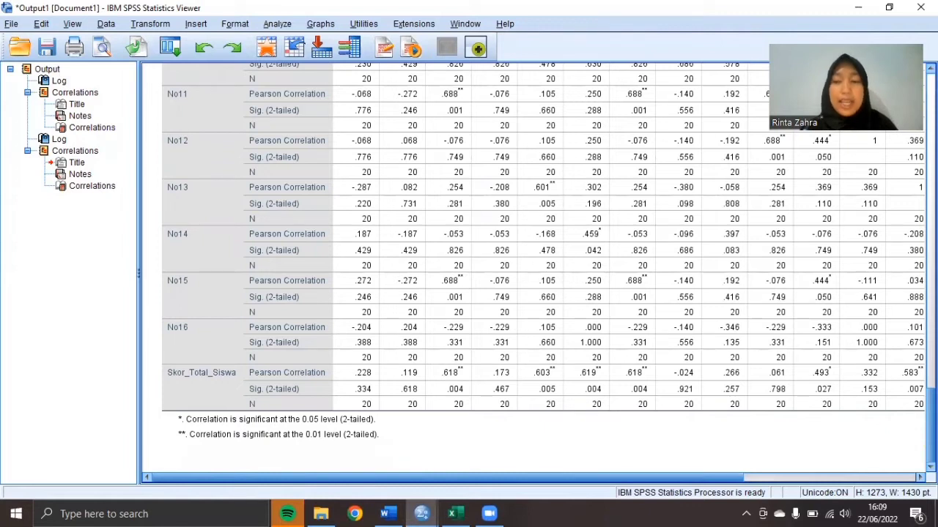
scroll(542, 269, down, 5)
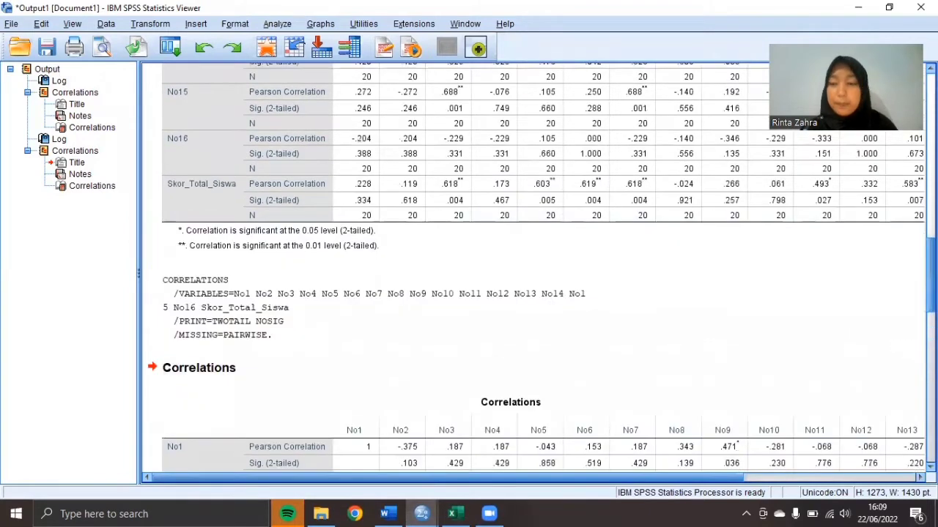
scroll(542, 268, down, 10)
scroll(542, 268, down, 8)
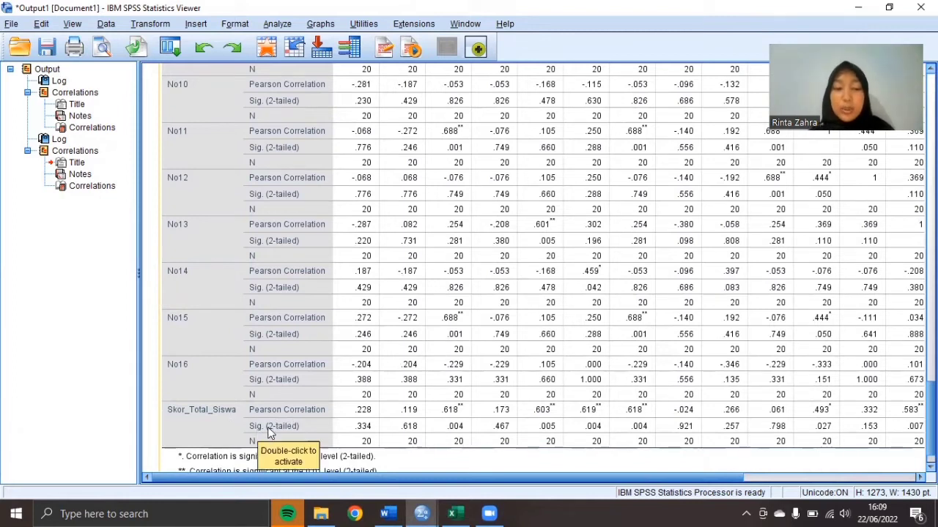
drag(307, 476, 346, 476)
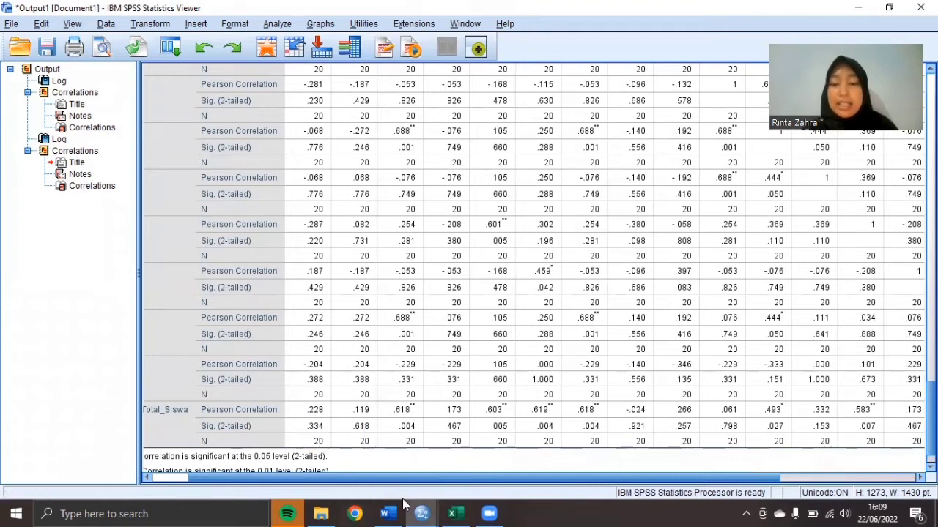
drag(407, 482, 544, 480)
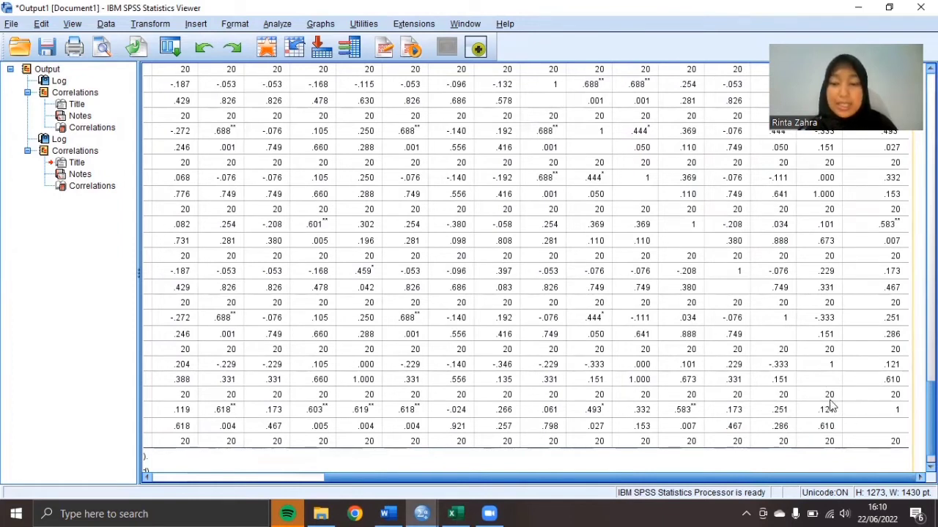
drag(736, 480, 409, 455)
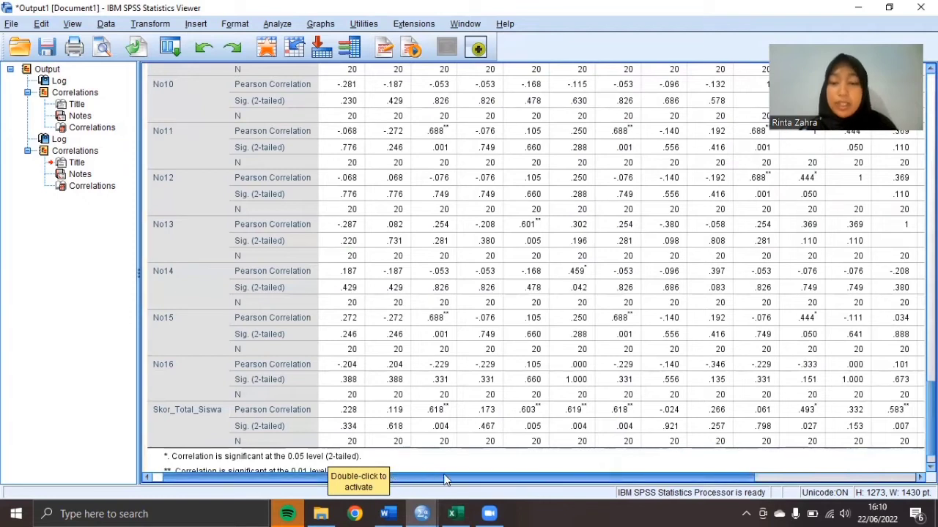
drag(539, 476, 708, 469)
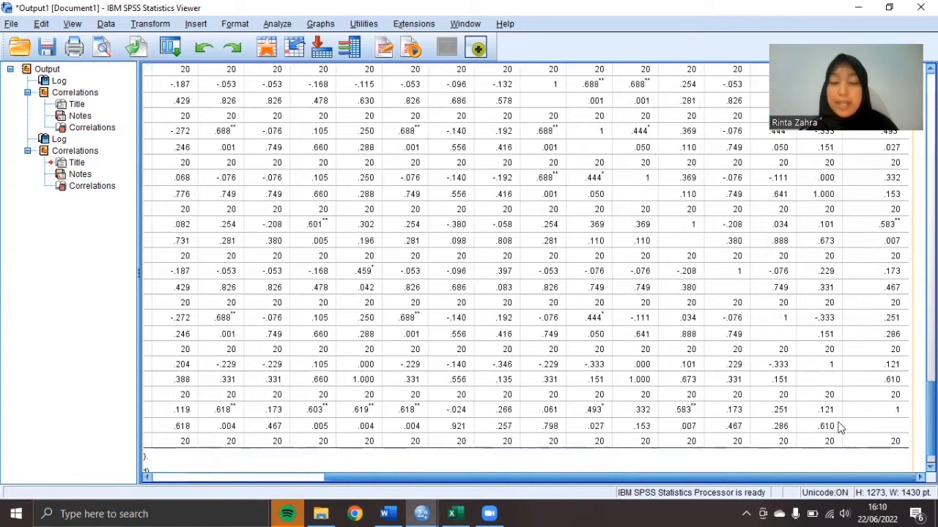
Step: Switch to the Word document and check each question's Nilai SIG and Kesimpulan against the 0,05 validity rule below the table
mouse_move(403, 512)
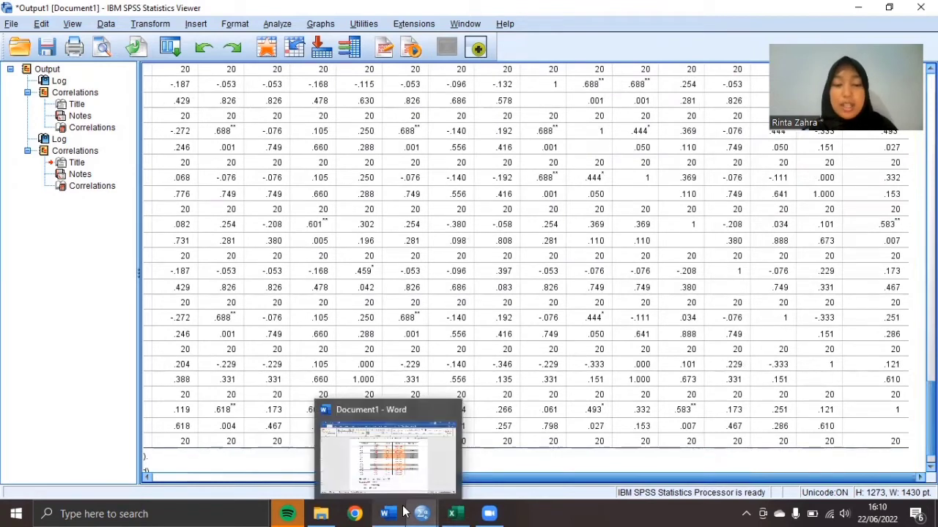
click(402, 493)
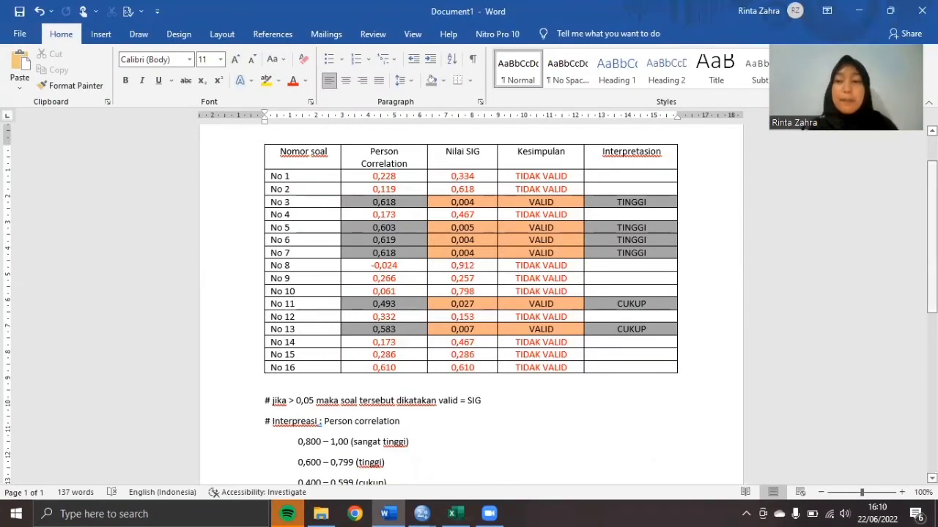
scroll(471, 290, up, 2)
scroll(356, 231, down, 1)
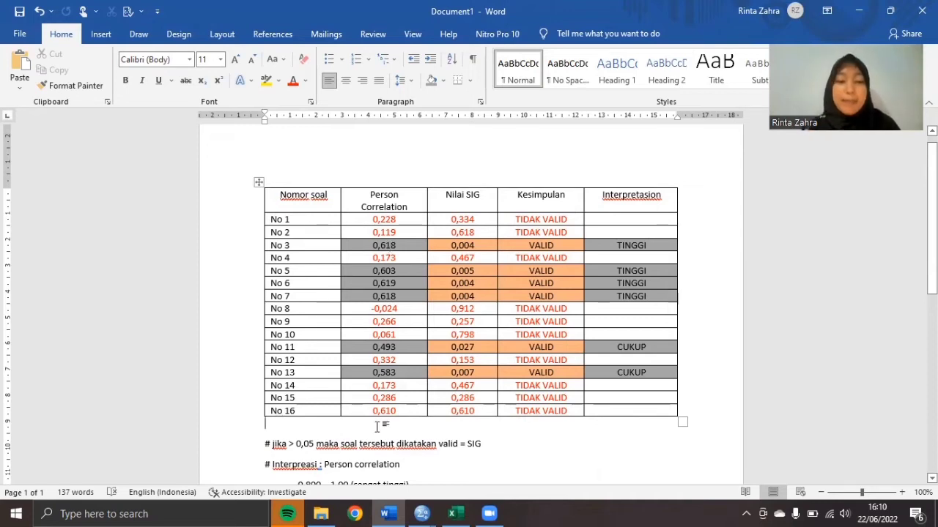
click(464, 220)
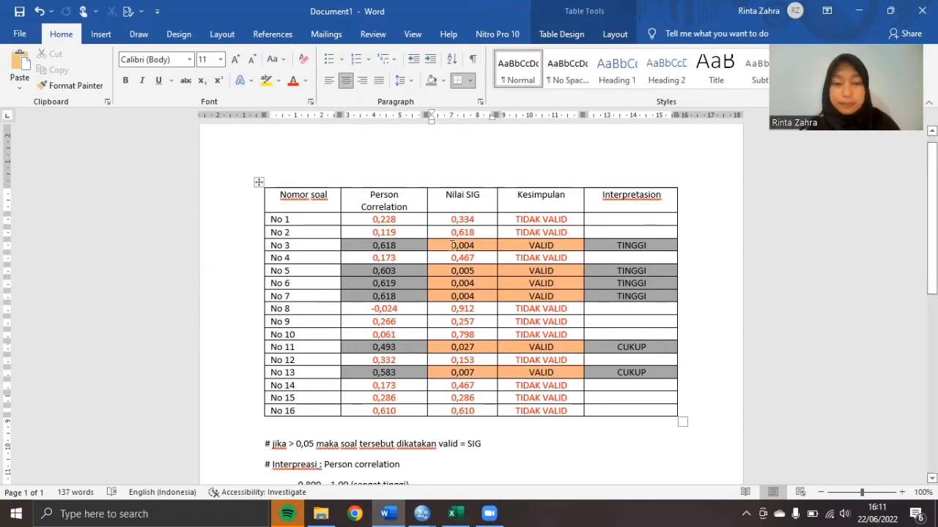
scroll(469, 322, down, 1)
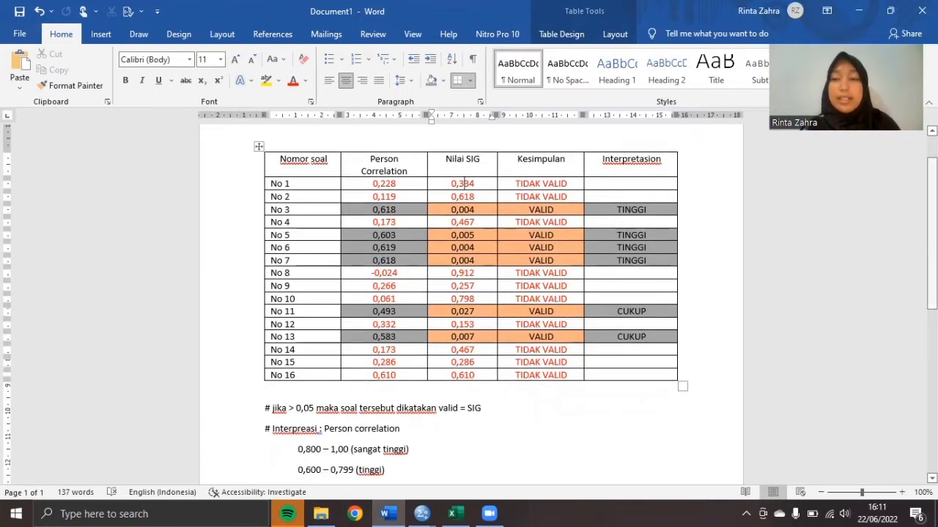
scroll(468, 322, down, 1)
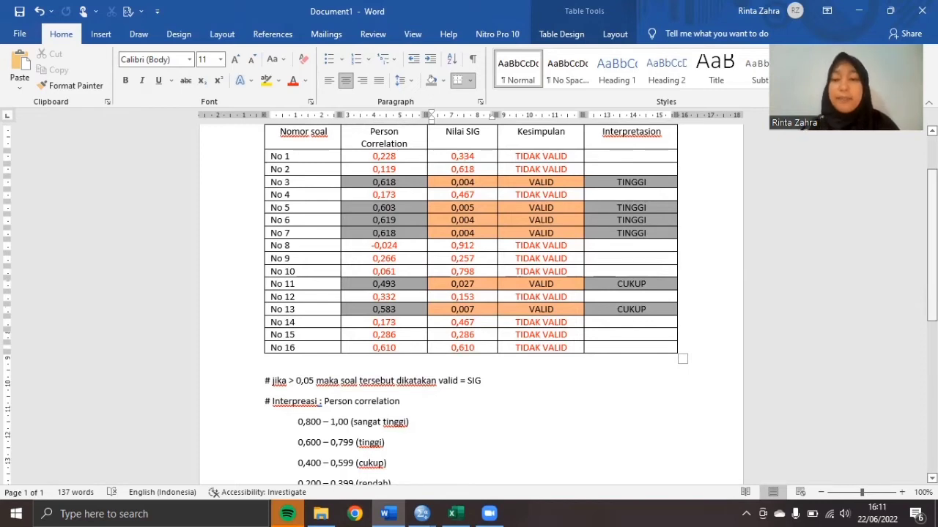
scroll(469, 304, down, 1)
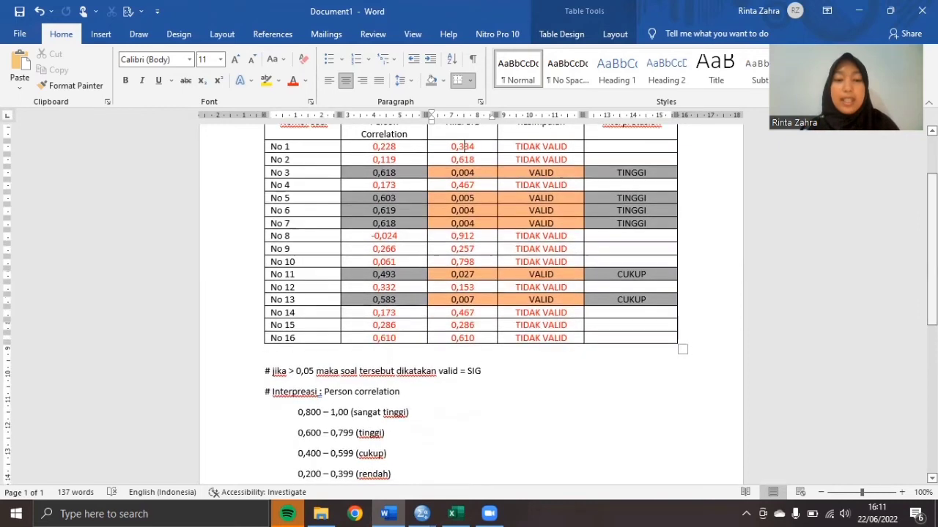
scroll(687, 160, up, 1)
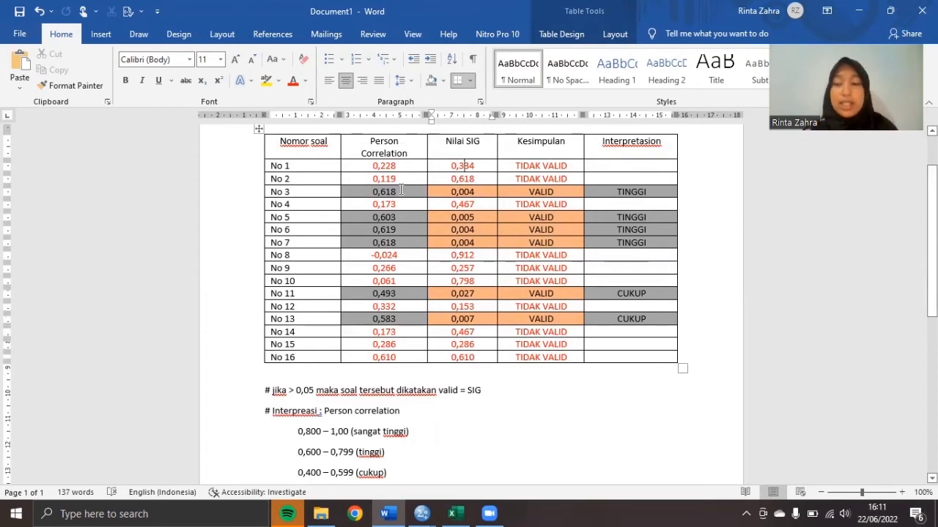
Step: Change the upper limit of the "sangat tinggi" range in the correlation interpretation list to 1,000
drag(931, 192, 932, 217)
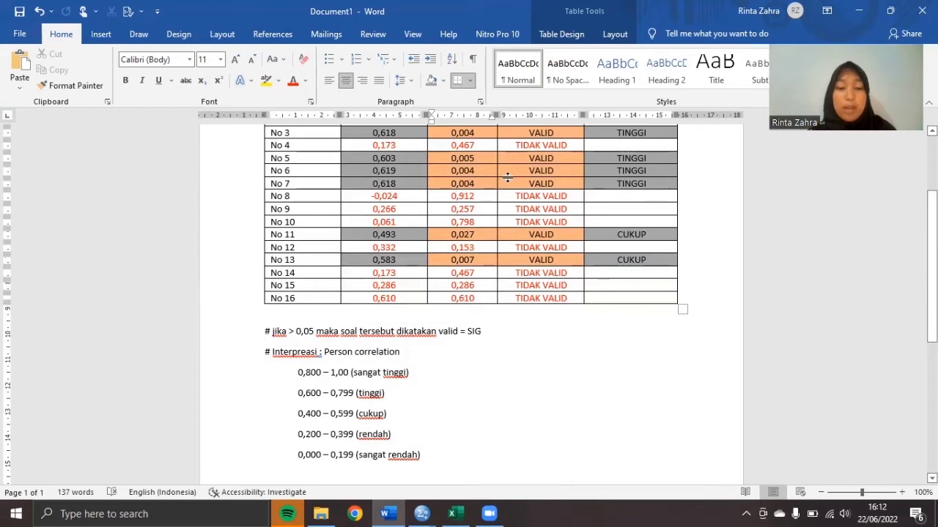
click(348, 369)
text(0)
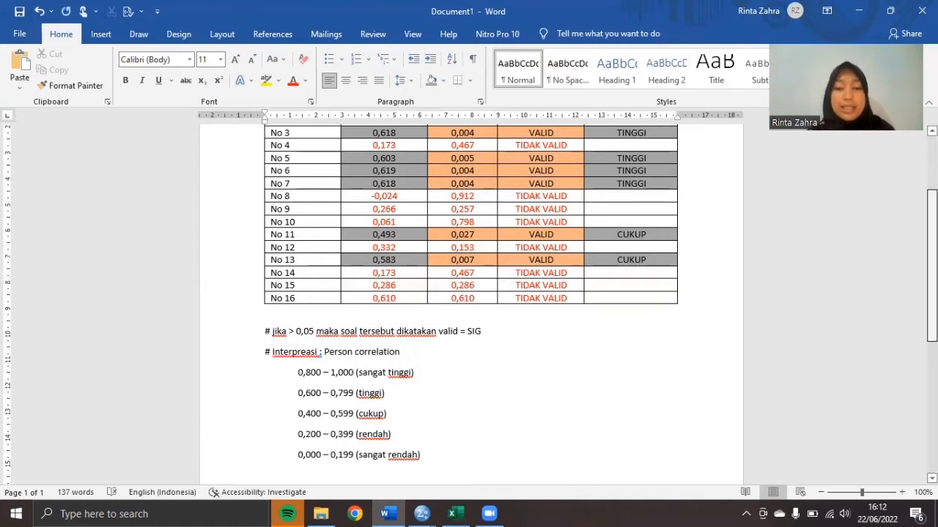
Step: Compare the valid questions' correlations and Interpretasion entries with the interpretation ranges listed under the table
scroll(470, 300, up, 1)
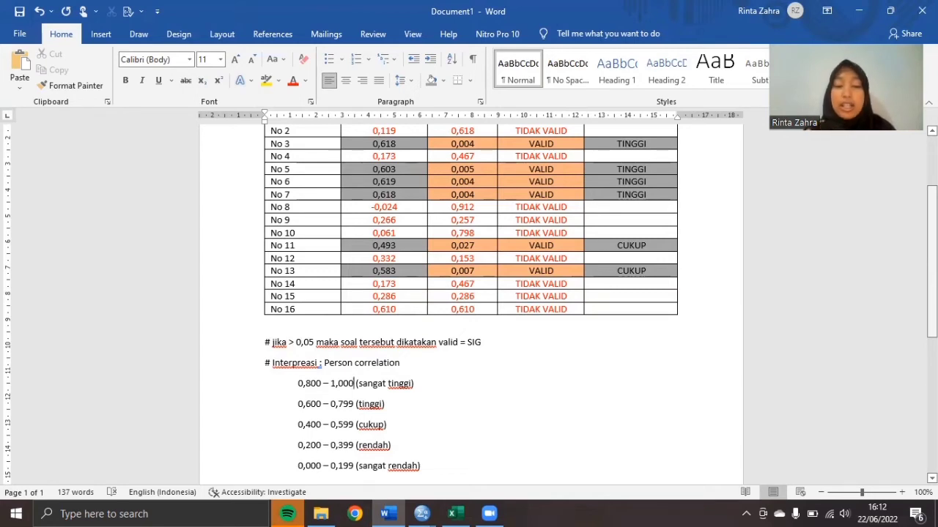
scroll(469, 293, down, 7)
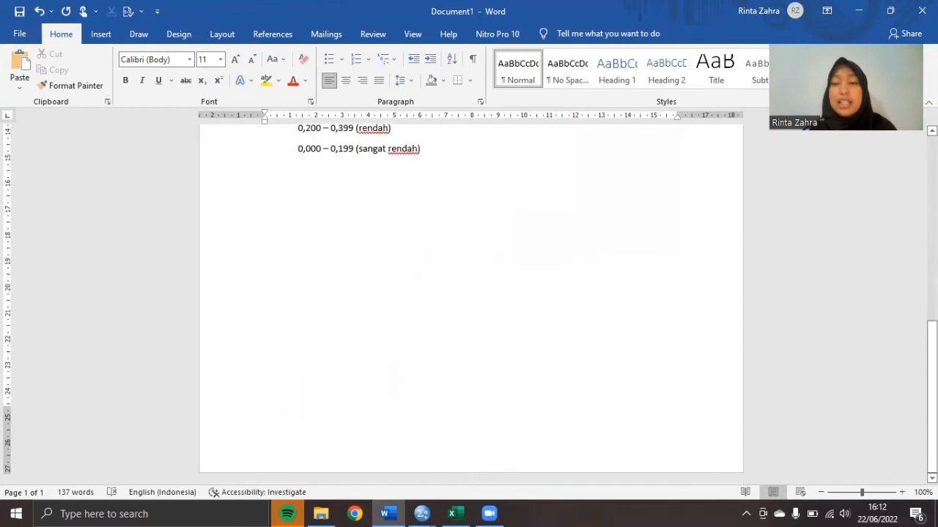
scroll(469, 293, up, 10)
scroll(469, 293, down, 3)
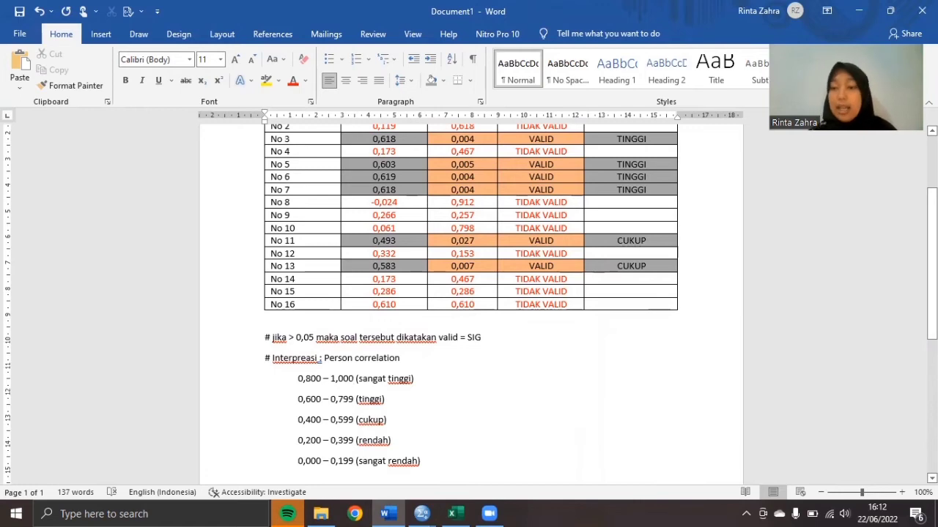
scroll(469, 300, up, 3)
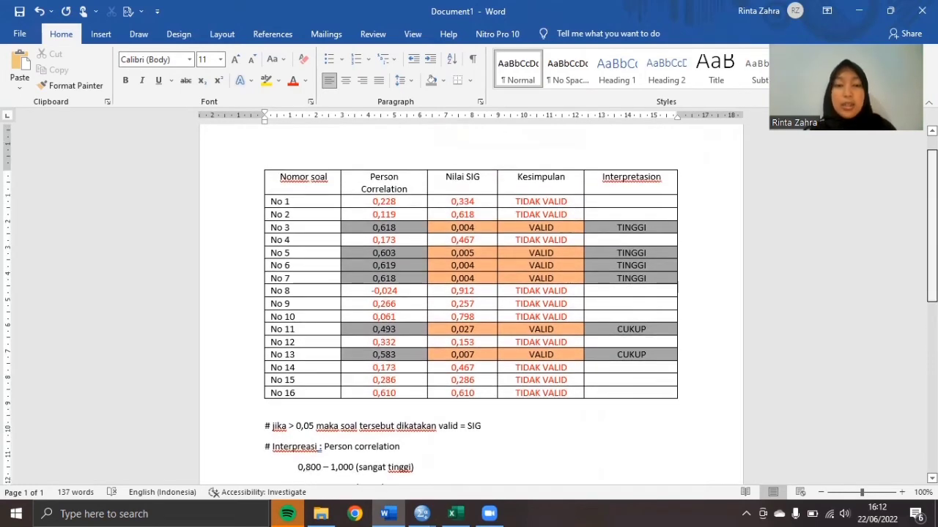
scroll(468, 322, down, 1)
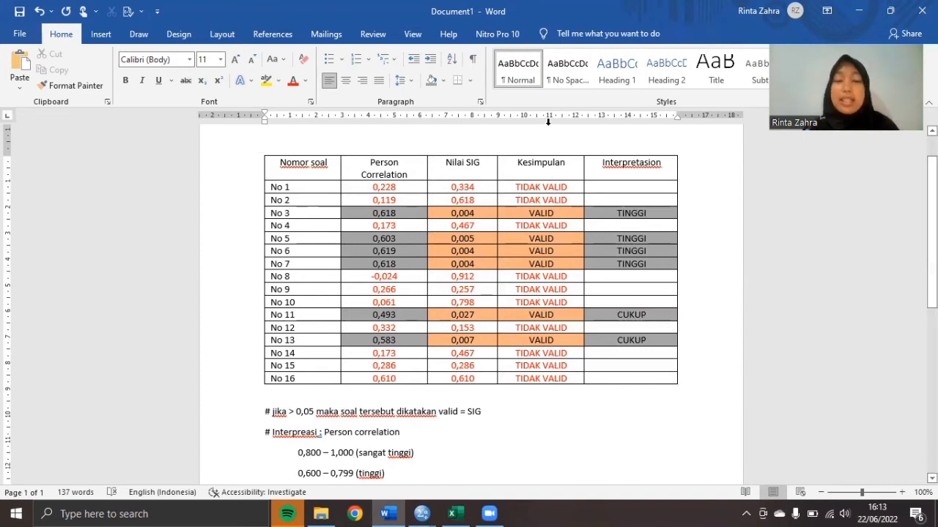
Step: Switch from Word back to the SPSS Data Editor holding the student scores and start a Reliability Analysis
click(861, 11)
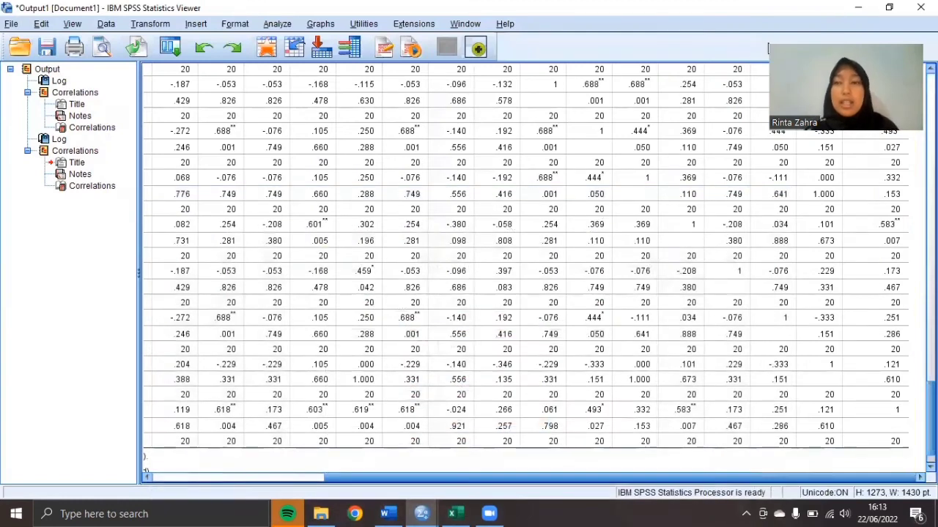
click(866, 5)
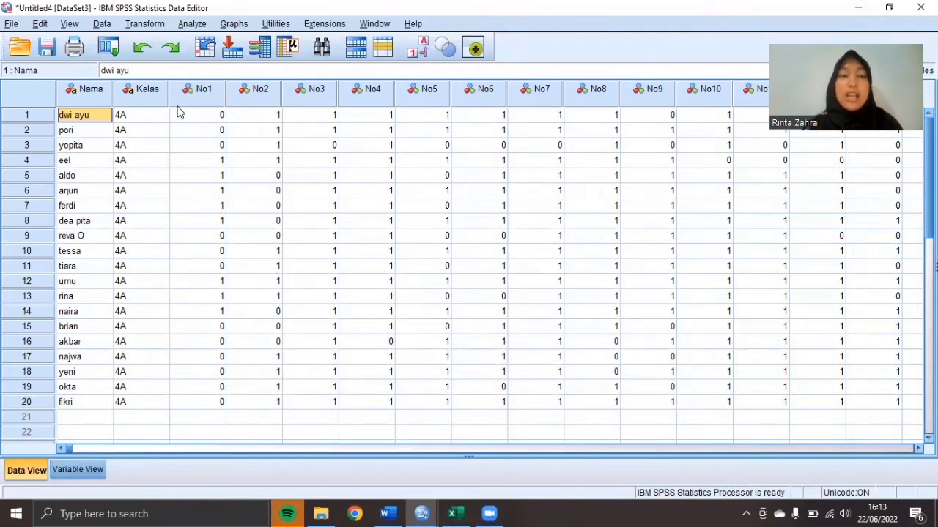
click(190, 26)
mouse_move(219, 264)
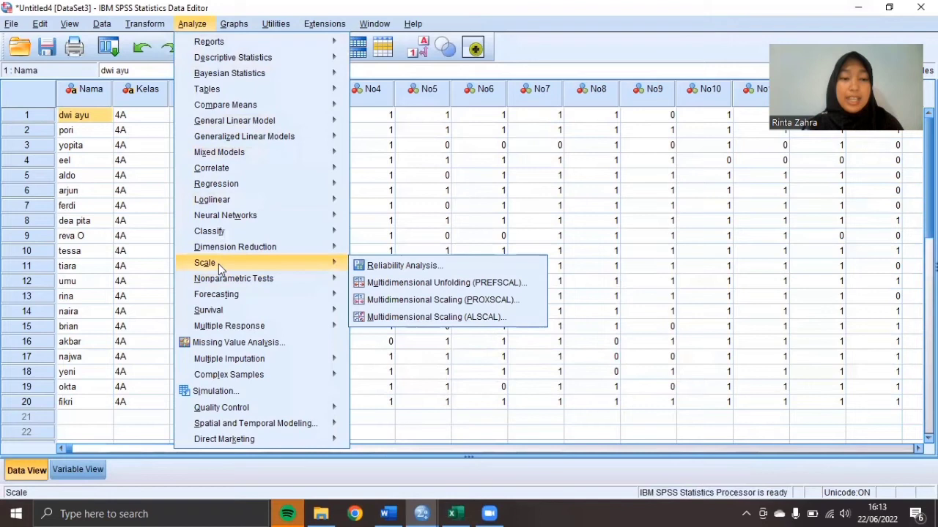
click(396, 267)
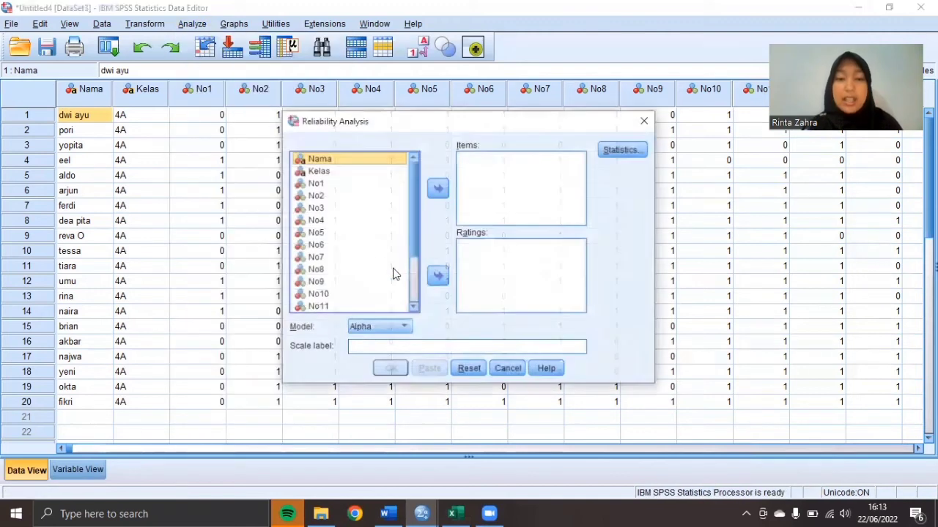
Step: Add No1 through No16 and Skor_Total_Siswa as the reliability items and run the analysis with the Alpha model
click(356, 183)
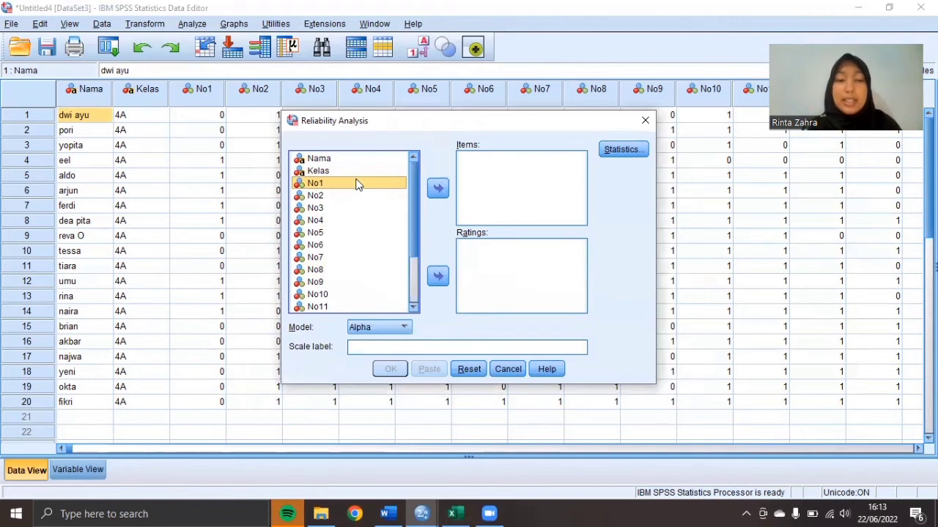
key(shift+Down)
key(shift+Down)
key(shift+Down)
key(shift+Down)
key(shift+Down)
key(shift+Down)
key(shift+Down)
key(shift+Down)
key(shift+Down)
key(shift+Down)
key(shift+Down)
key(shift+Down)
key(shift+Down)
key(shift+Down)
key(shift+Down)
key(shift+Down)
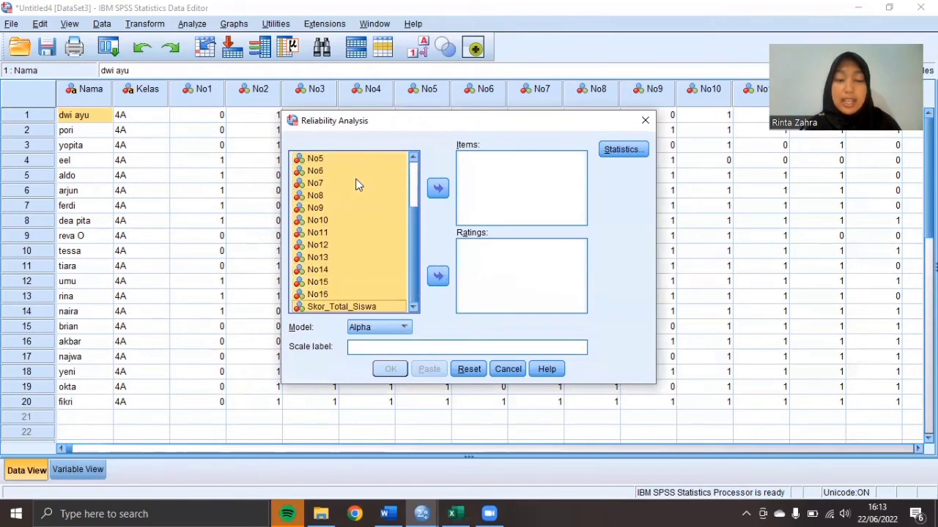
click(437, 188)
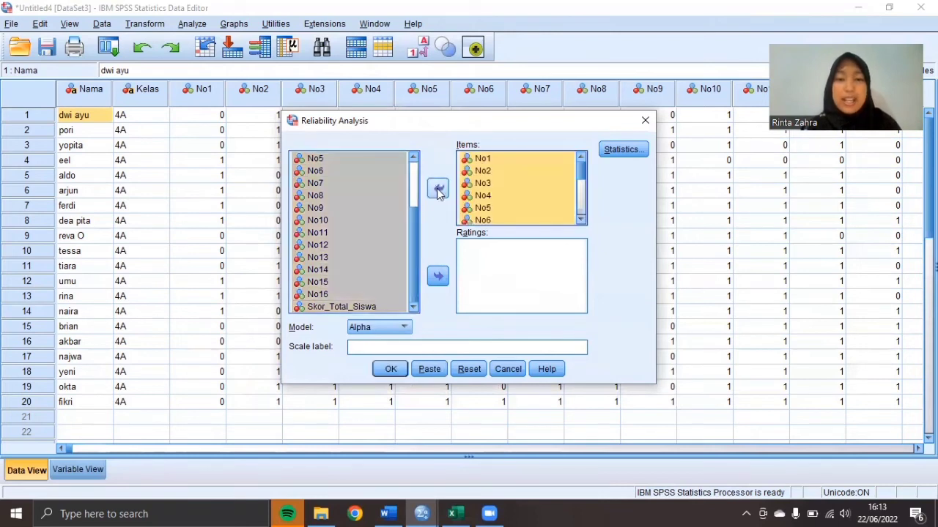
click(402, 375)
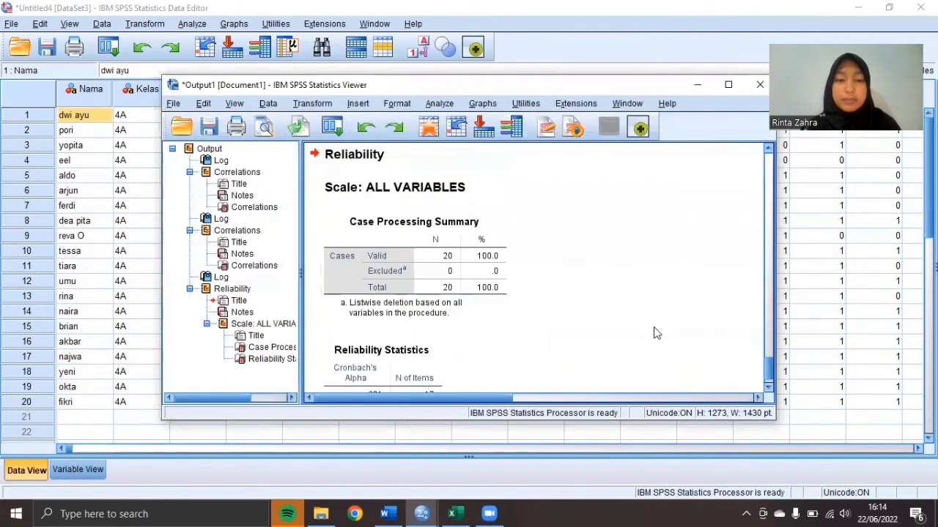
Step: Examine Cronbach's Alpha and N of Items in the output's Reliability Statistics table, then return to the data sheet
click(774, 288)
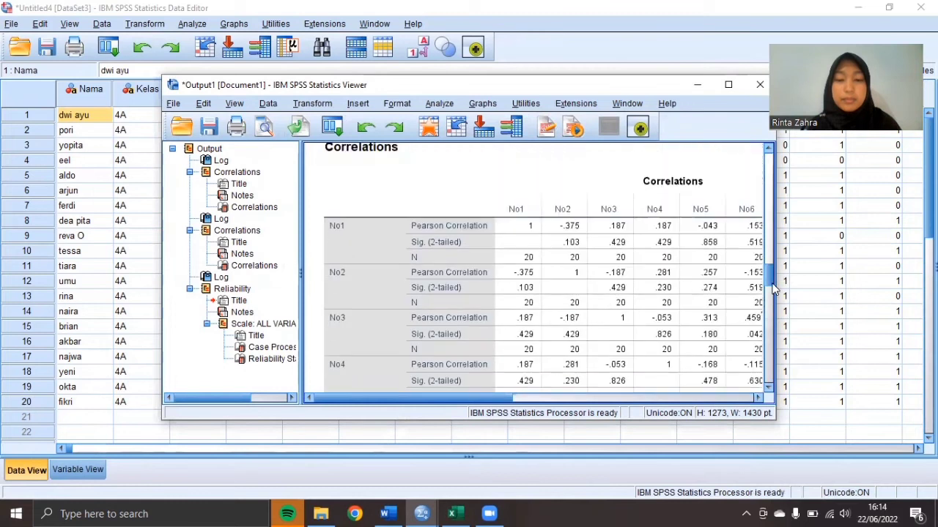
drag(774, 289, 767, 381)
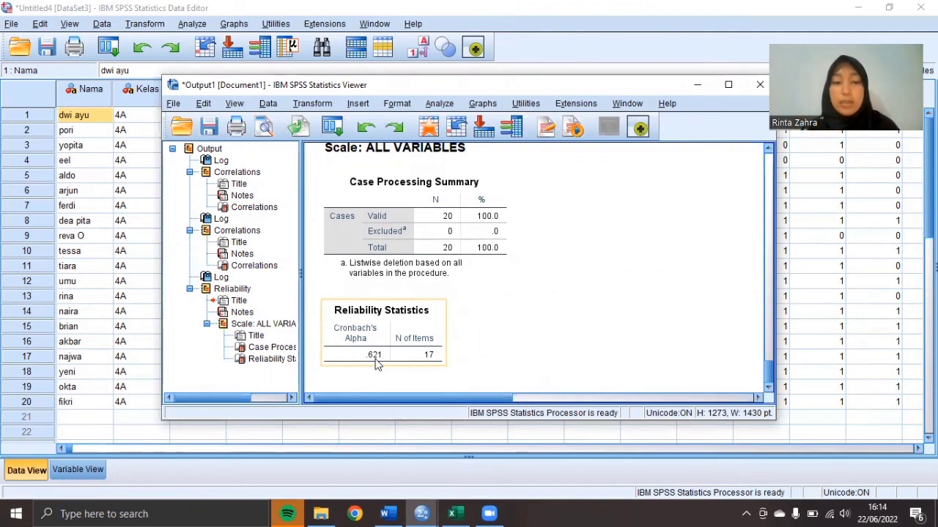
click(698, 84)
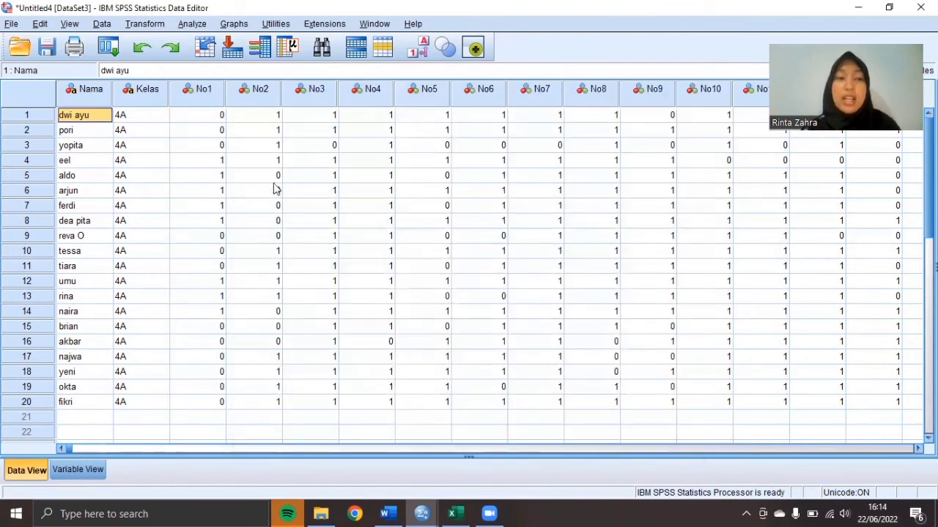